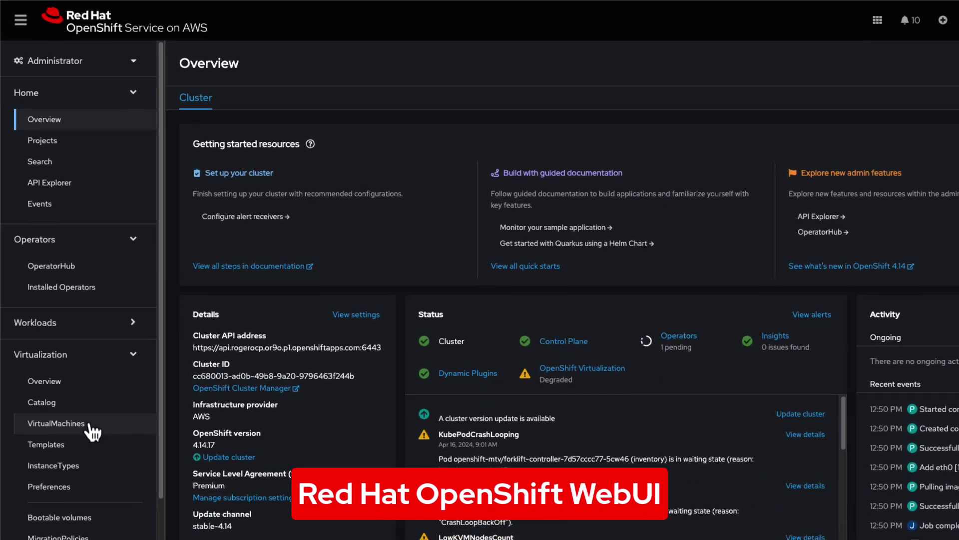
Show the empty VirtualMachines list in the linuxvm project.
{"action": "left_click", "coordinate": [88, 425]}
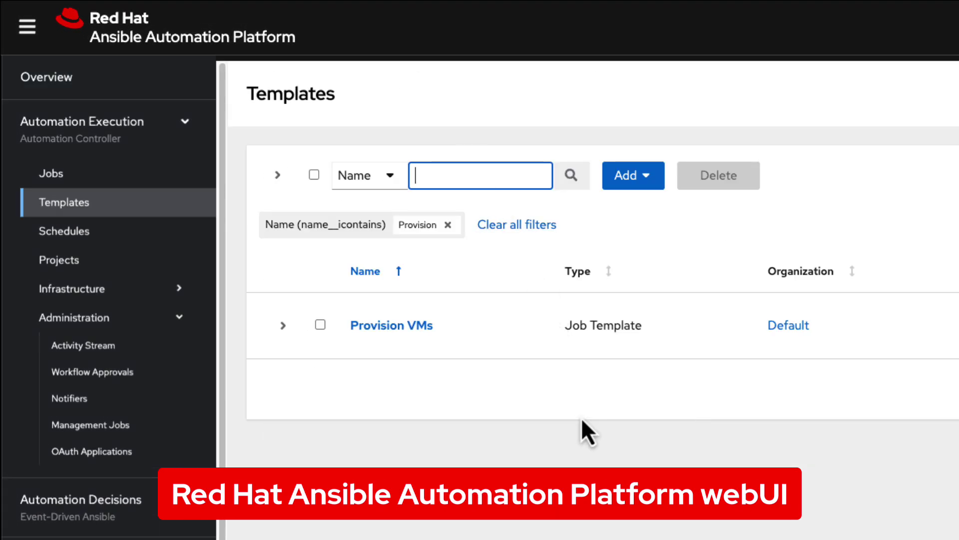
Launch the Provision VMs job template to create eight RHEL virtual machines.
{"action": "left_click", "coordinate": [411, 328]}
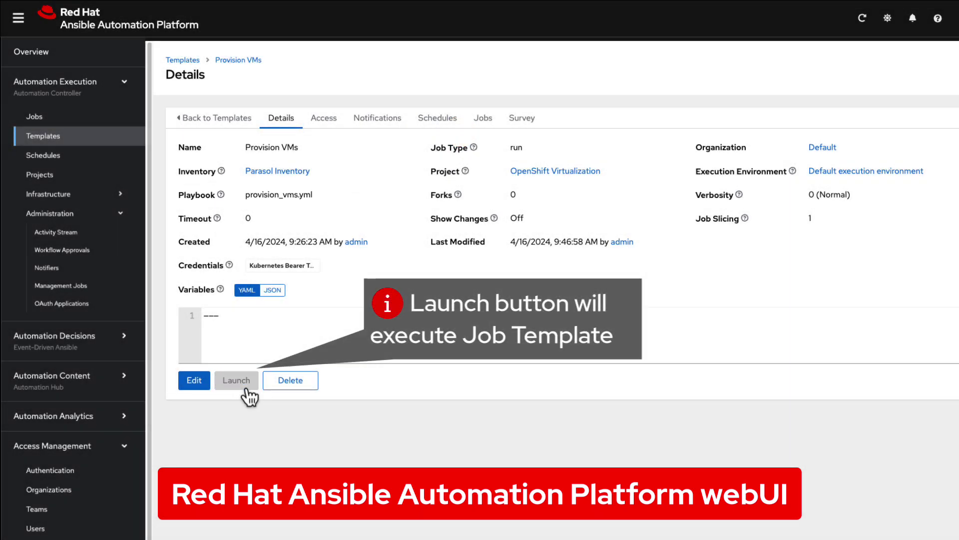
{"action": "left_click", "coordinate": [236, 380]}
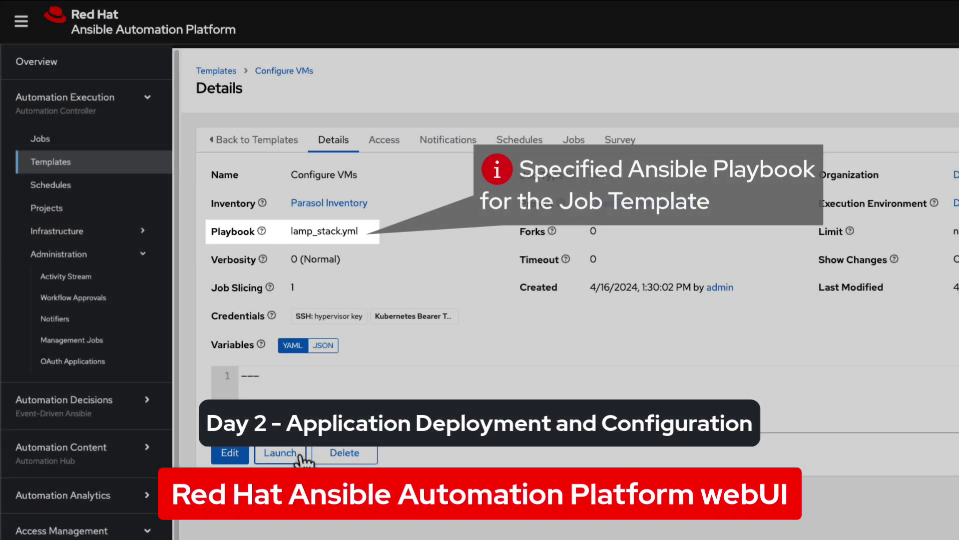
Launch the Configure VMs job to install Apache, MariaDB and PHP on all VMs.
{"action": "left_click", "coordinate": [303, 454]}
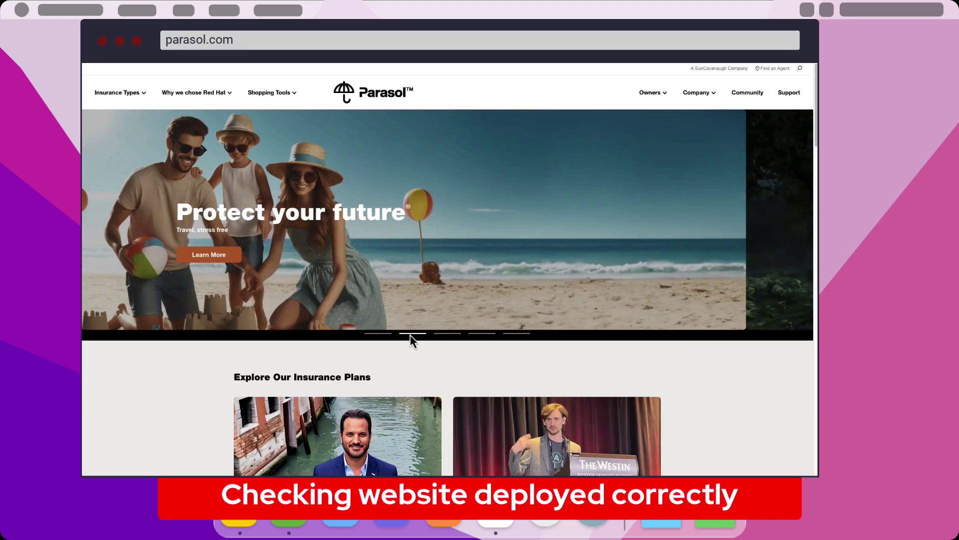
Cycle the parasol.com hero carousel through slides two to five, ending on Insure Your Adventure.
{"action": "left_click", "coordinate": [411, 334]}
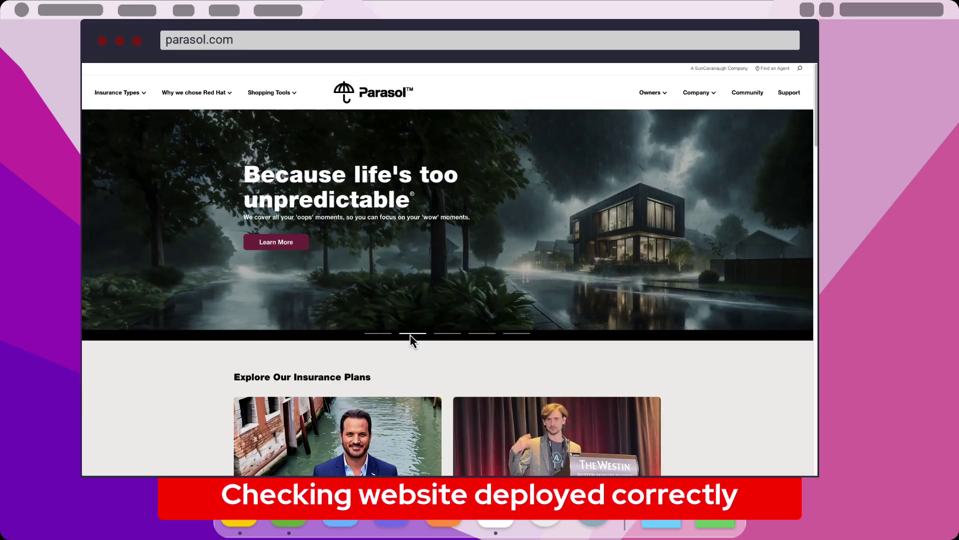
{"action": "left_click", "coordinate": [441, 336]}
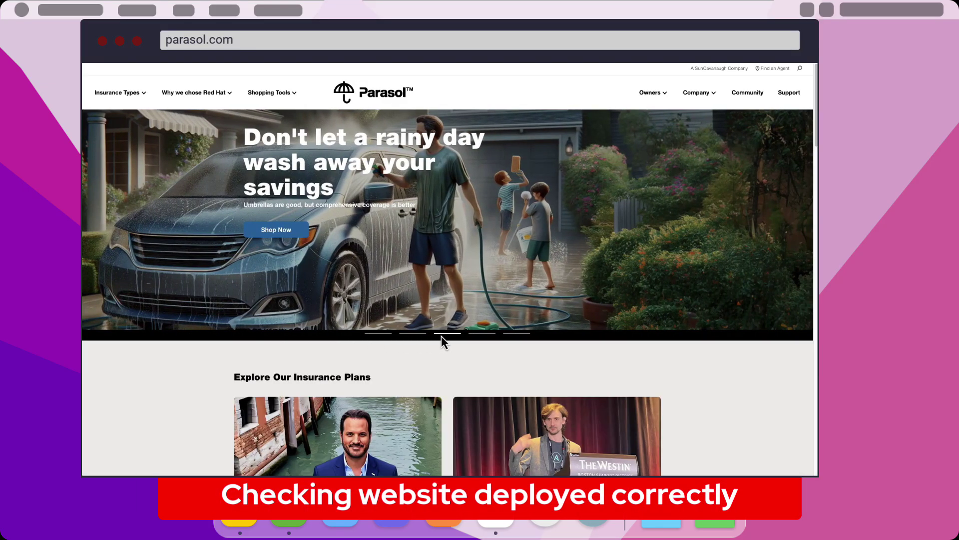
{"action": "left_click", "coordinate": [481, 336]}
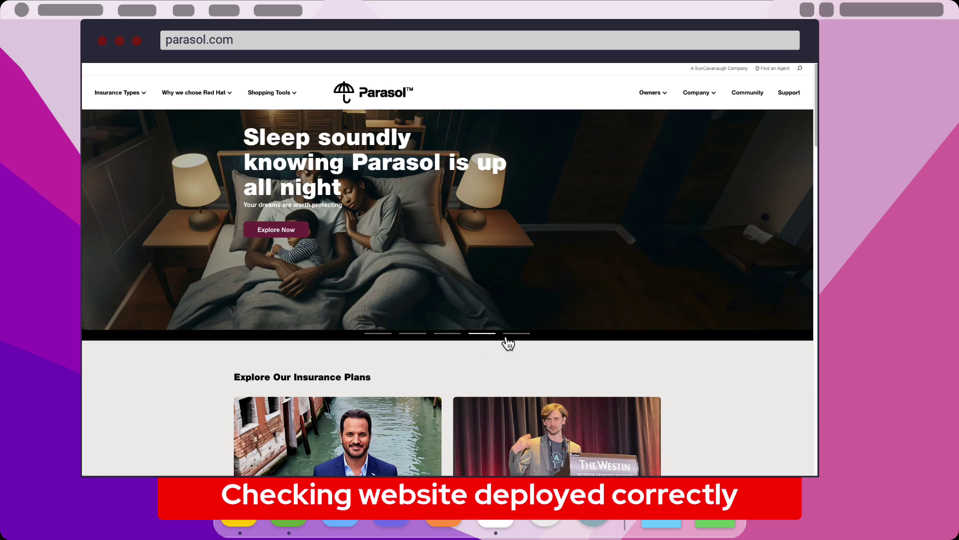
{"action": "left_click", "coordinate": [513, 337]}
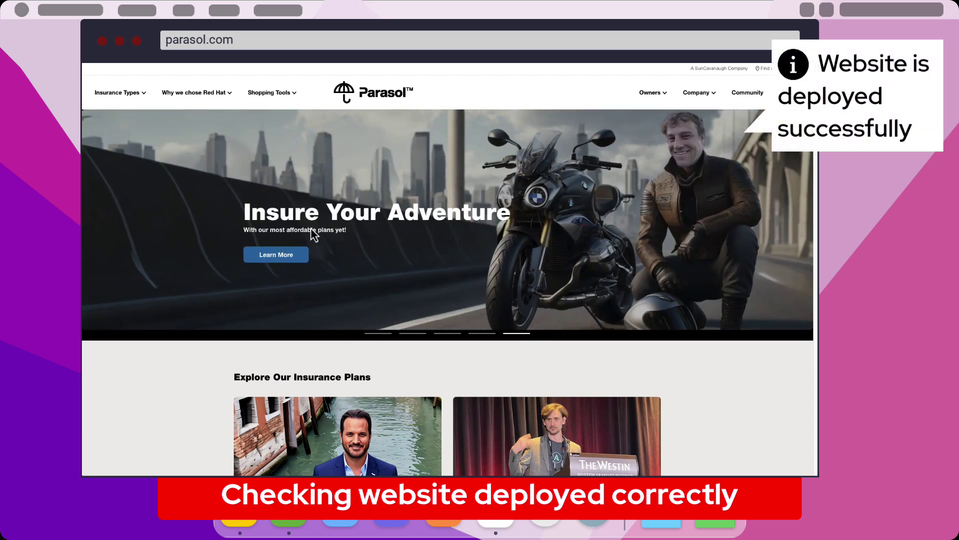
{"action": "scroll", "coordinate": [300, 297], "scroll_direction": "down", "scroll_amount": 3}
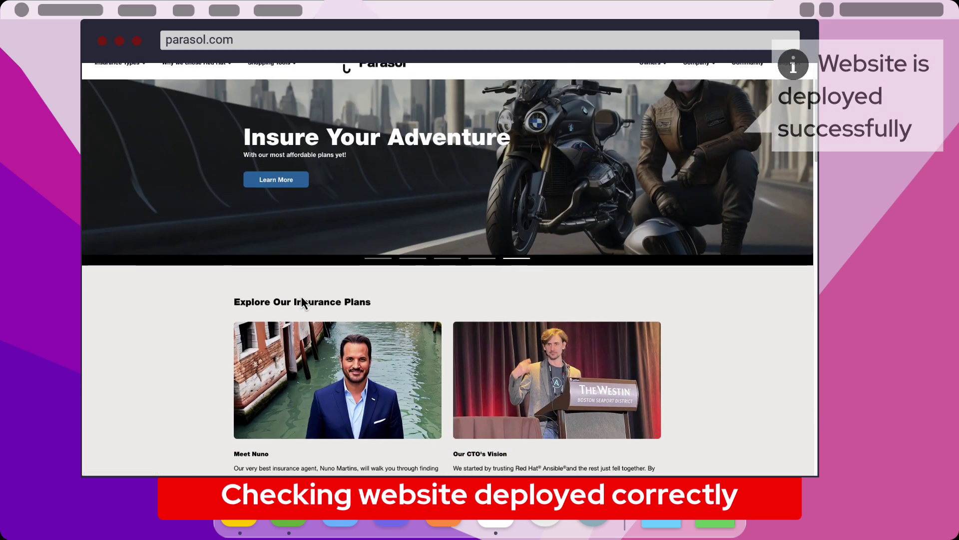
{"action": "scroll", "coordinate": [304, 297], "scroll_direction": "down", "scroll_amount": 1}
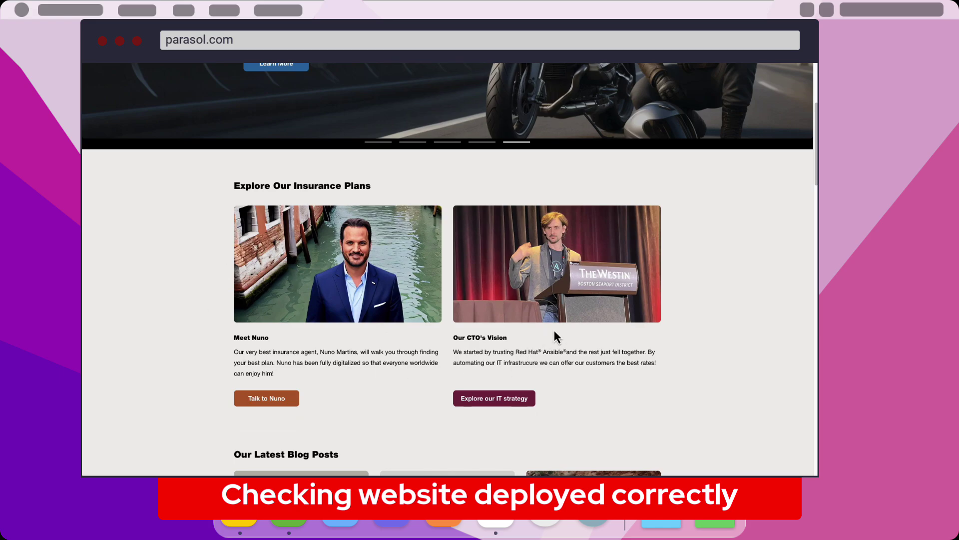
{"action": "scroll", "coordinate": [552, 331], "scroll_direction": "up", "scroll_amount": 4}
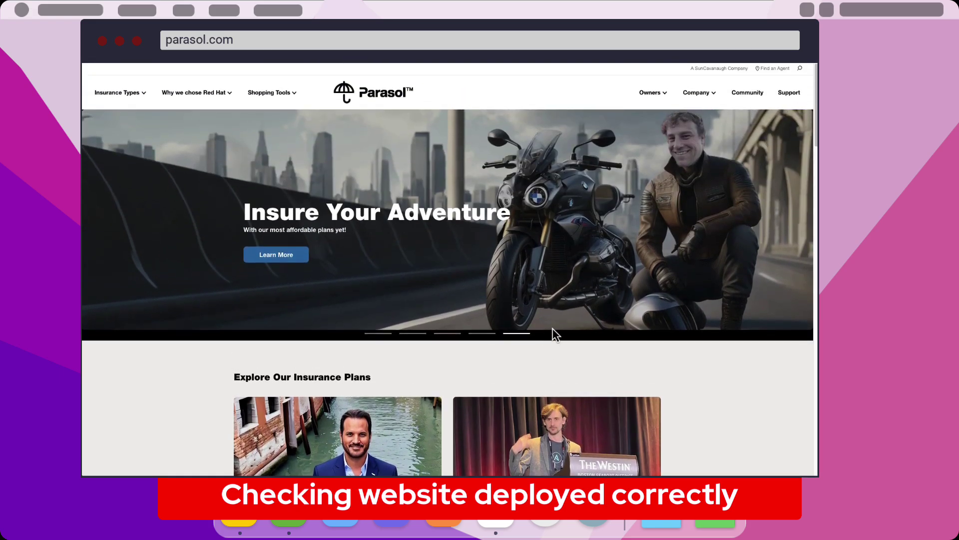